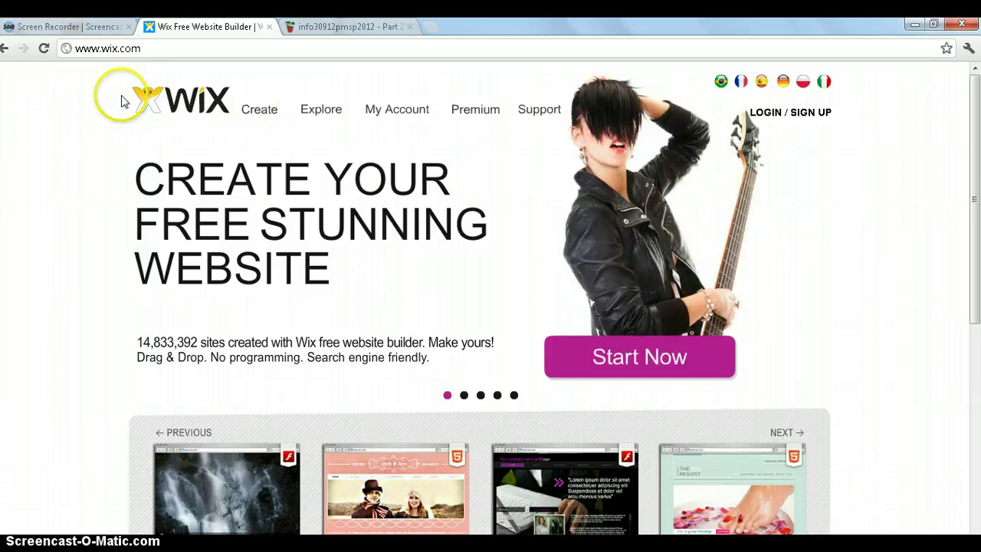
Log in to Wix using the suggested account email and the account password.
click(786, 115)
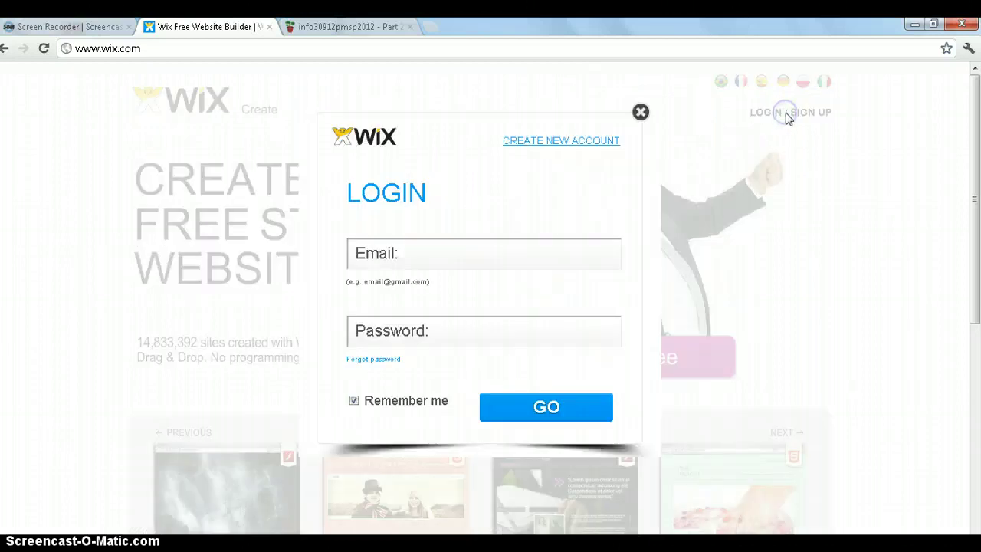
click(454, 261)
text(yo)
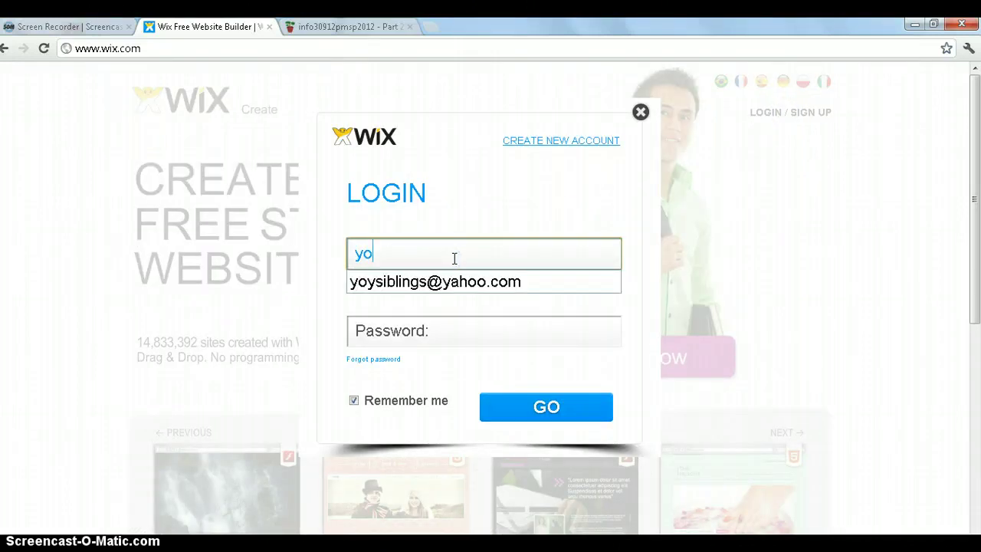
click(460, 280)
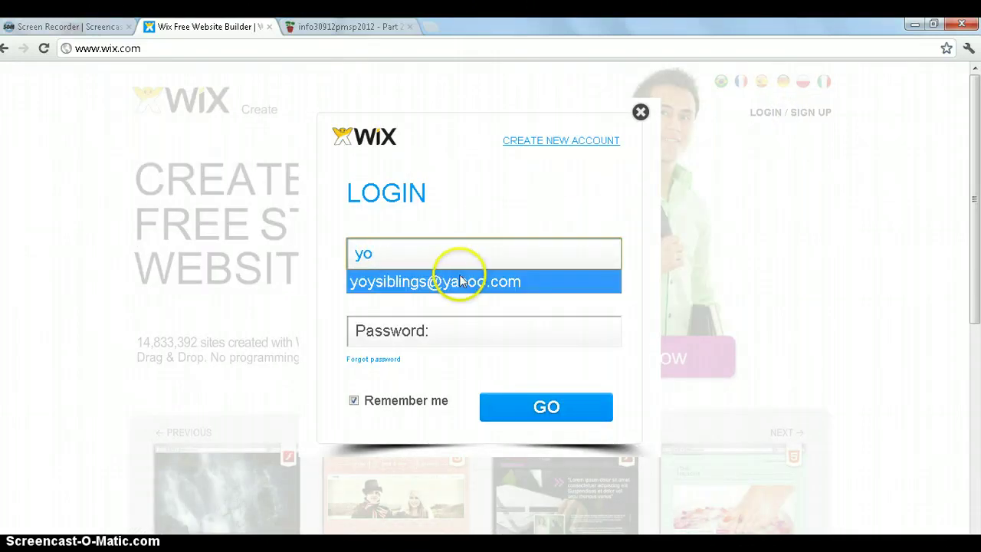
click(447, 330)
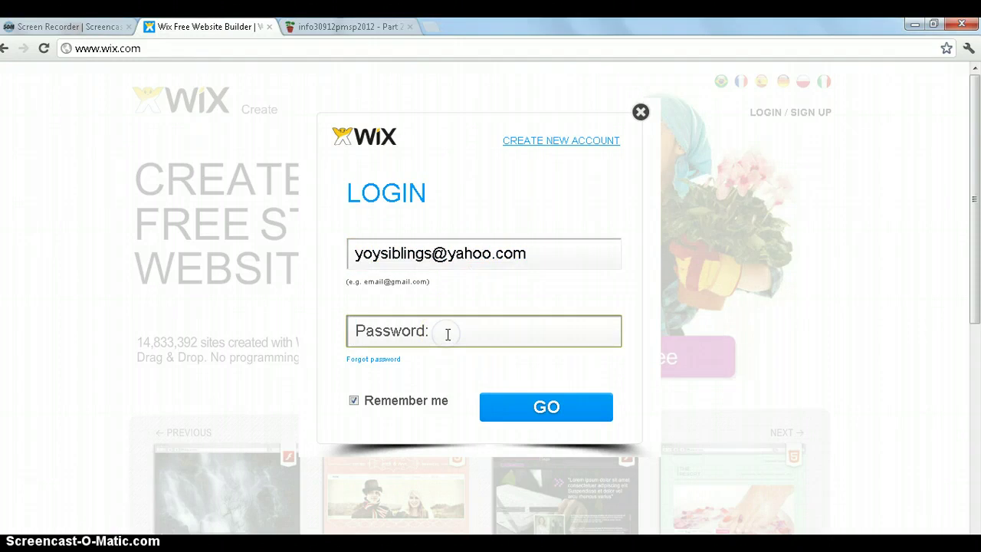
text(**)
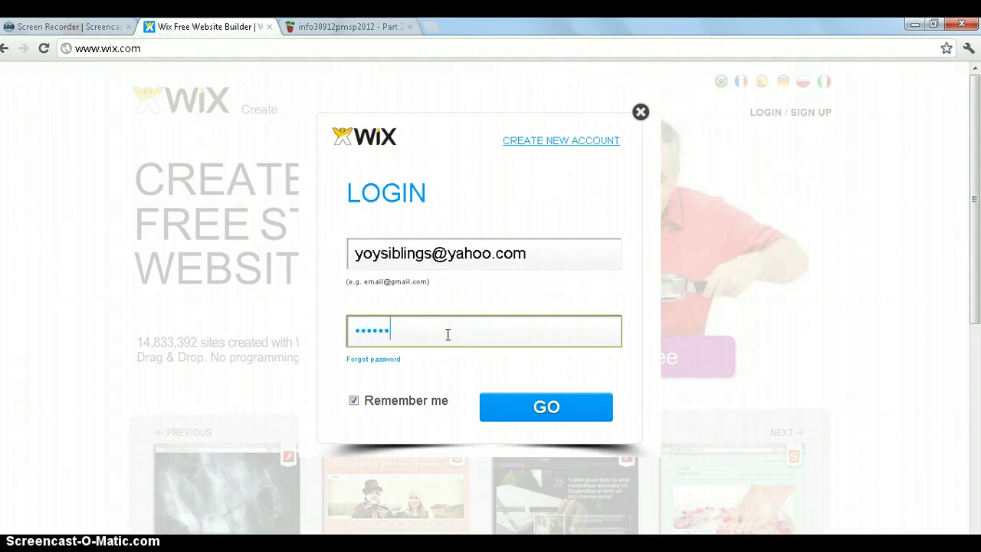
click(508, 406)
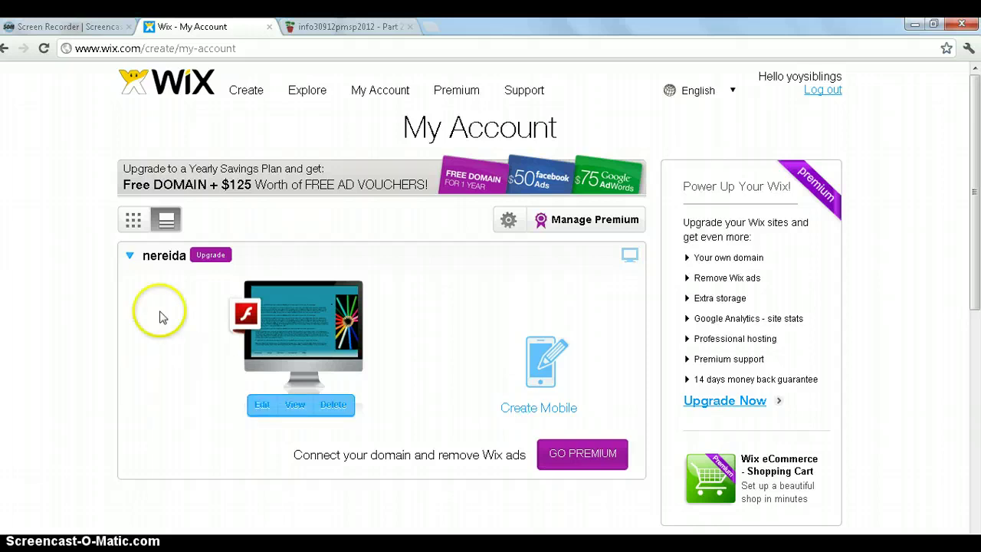
mouse_move(302, 326)
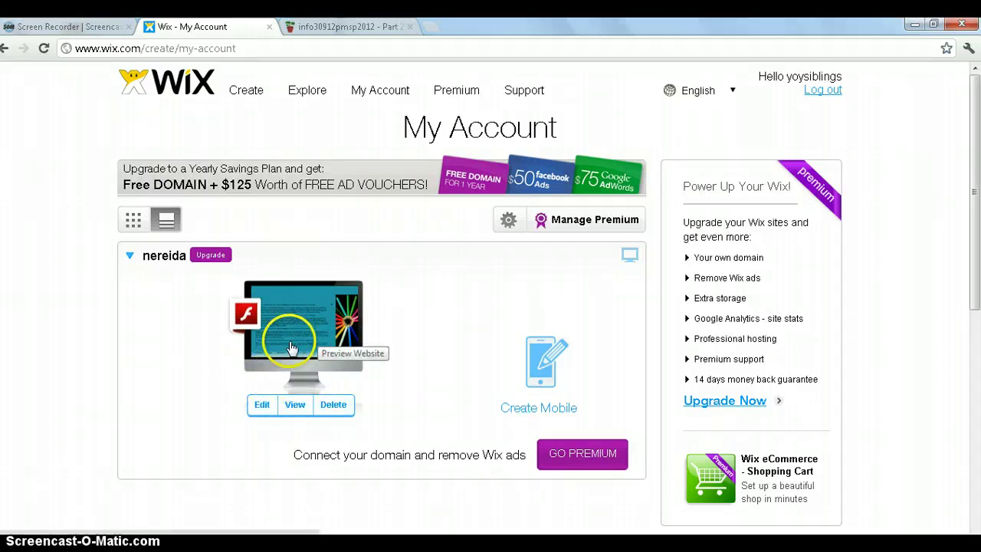
Open the site 'nereida' from My Account in the Wix Editor.
click(261, 407)
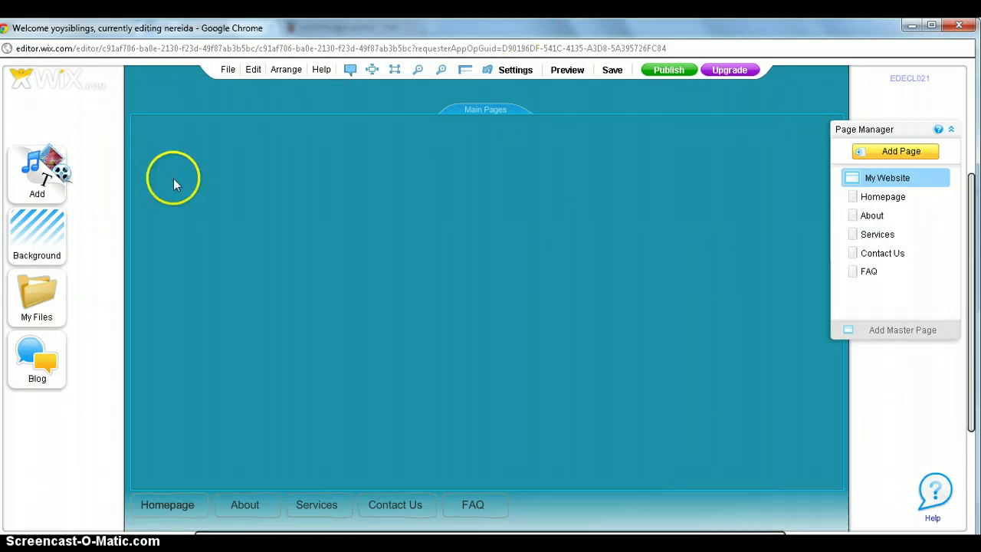
Show the Music & Video > Music > Players list of music player styles.
click(46, 175)
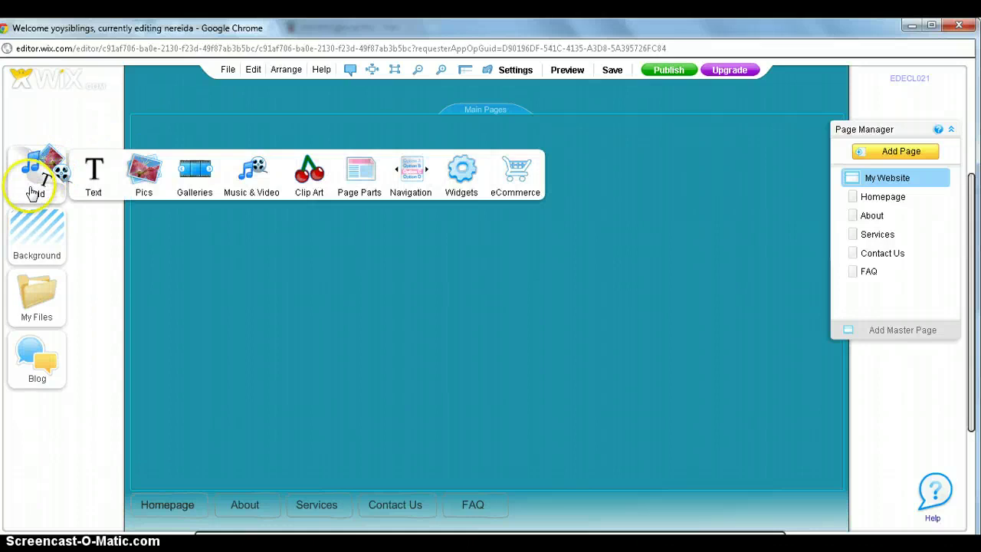
click(157, 172)
click(257, 174)
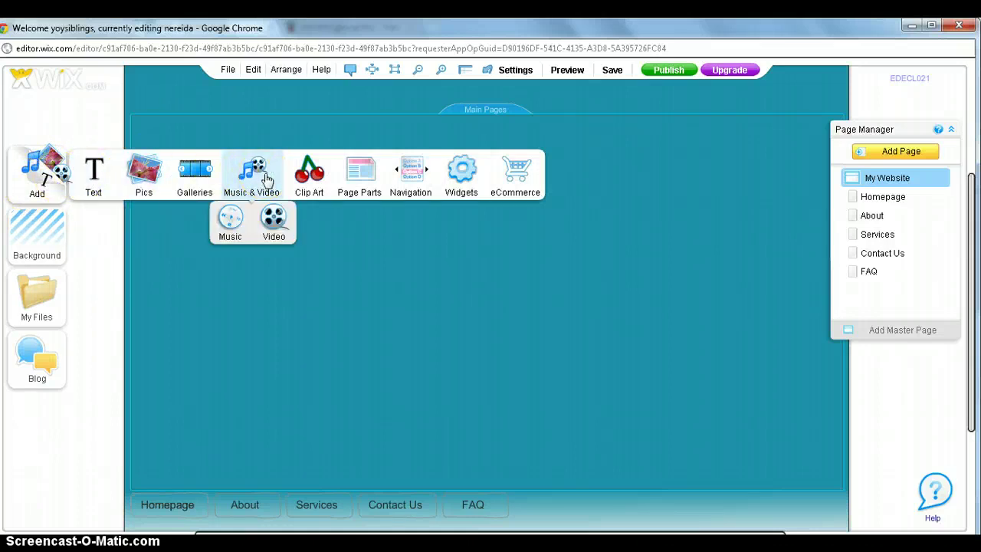
click(227, 222)
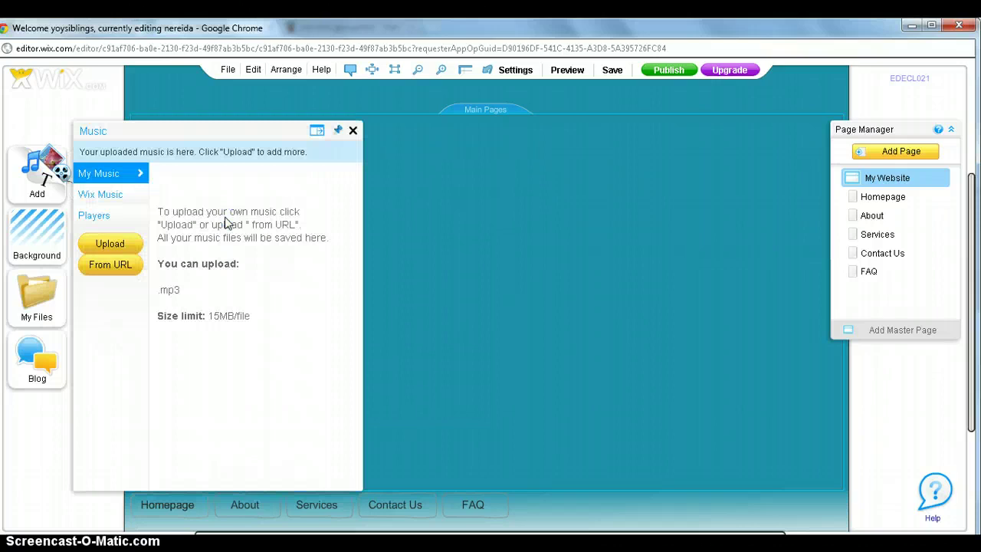
click(114, 198)
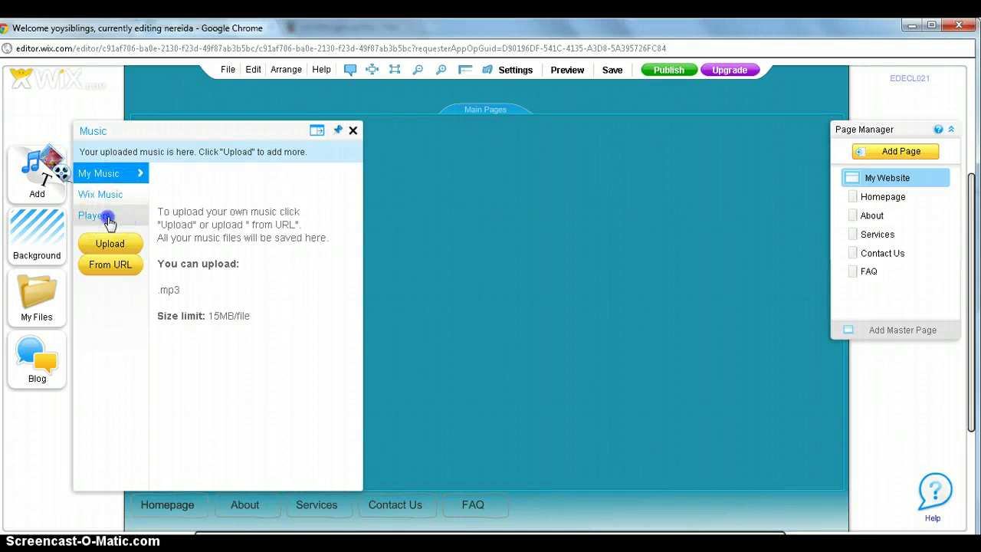
click(108, 220)
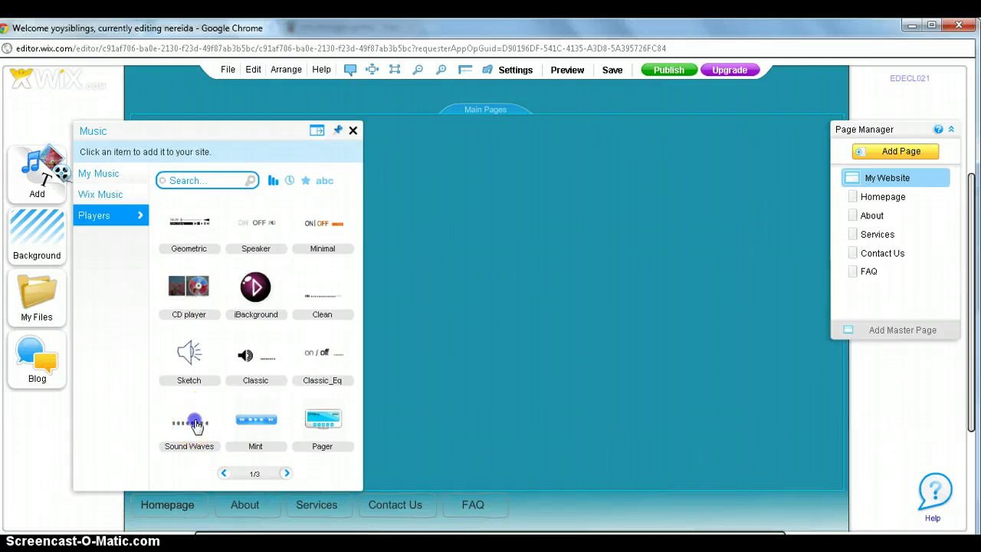
Add a Sound Waves music player and drag it to the centre of the Homepage.
click(195, 424)
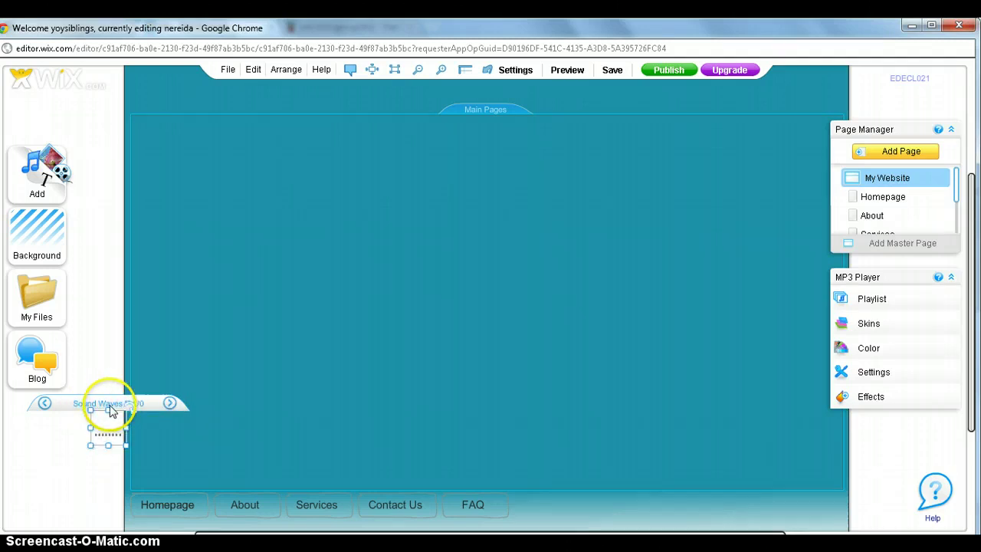
drag(107, 406, 501, 278)
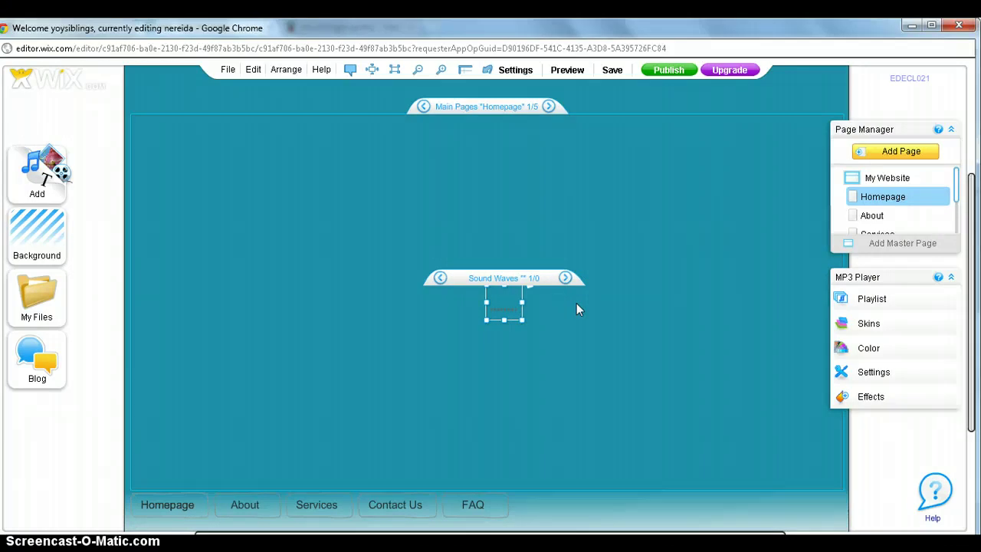
click(504, 285)
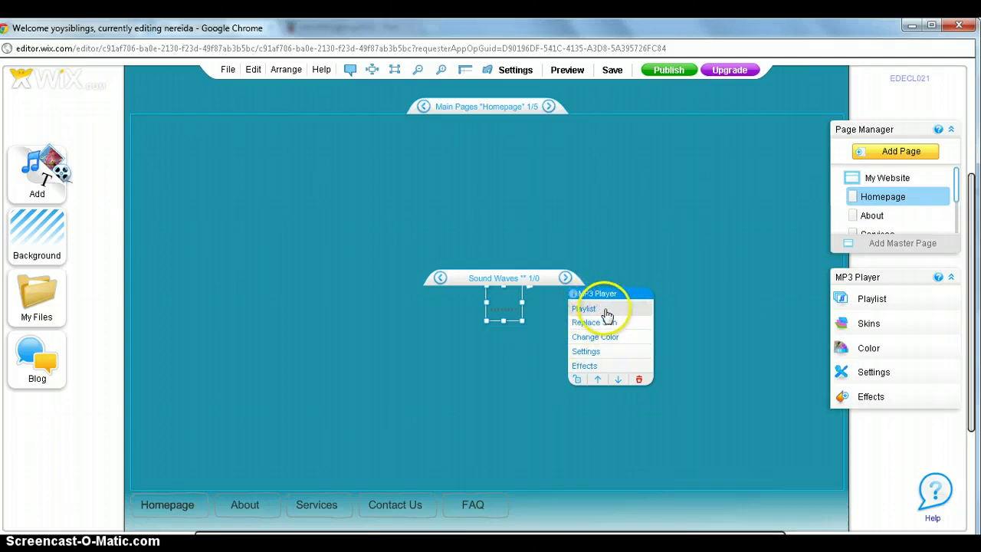
Add the free Wix Music track 'WiXmas' to the player's playlist and confirm it.
click(599, 312)
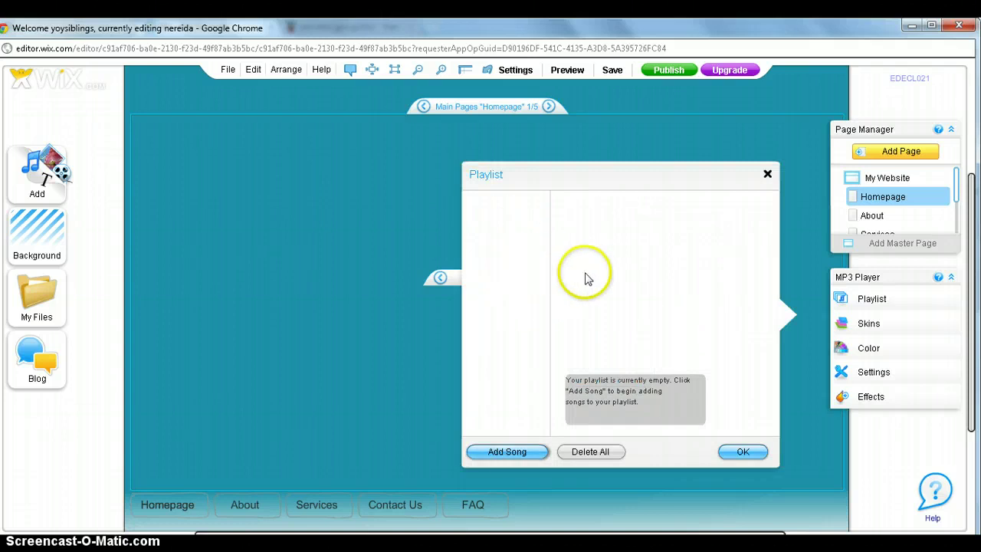
click(508, 454)
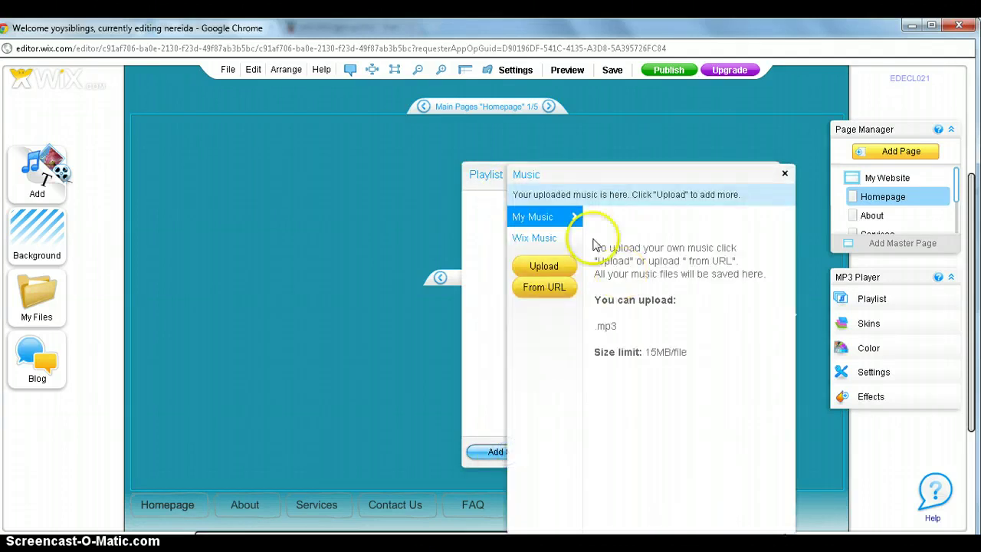
click(550, 241)
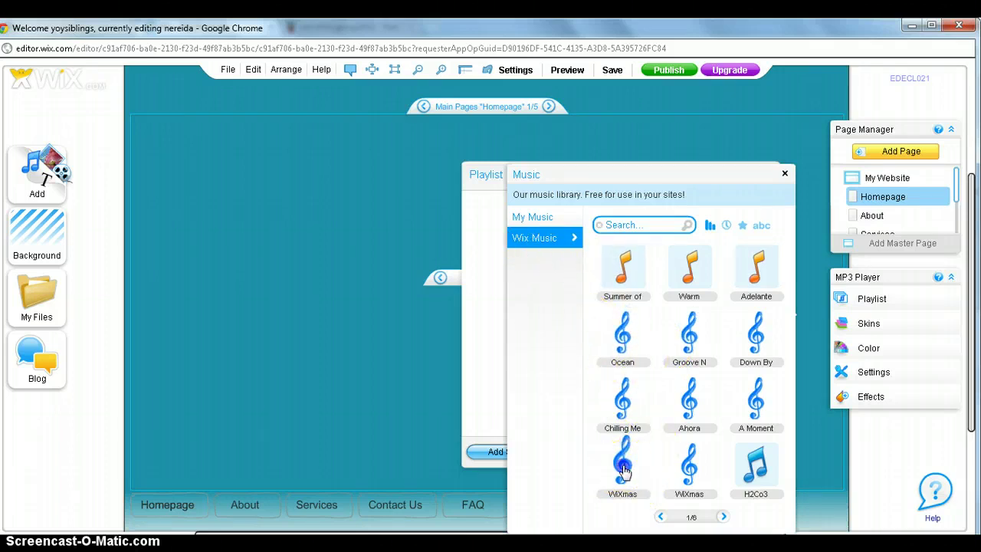
click(622, 463)
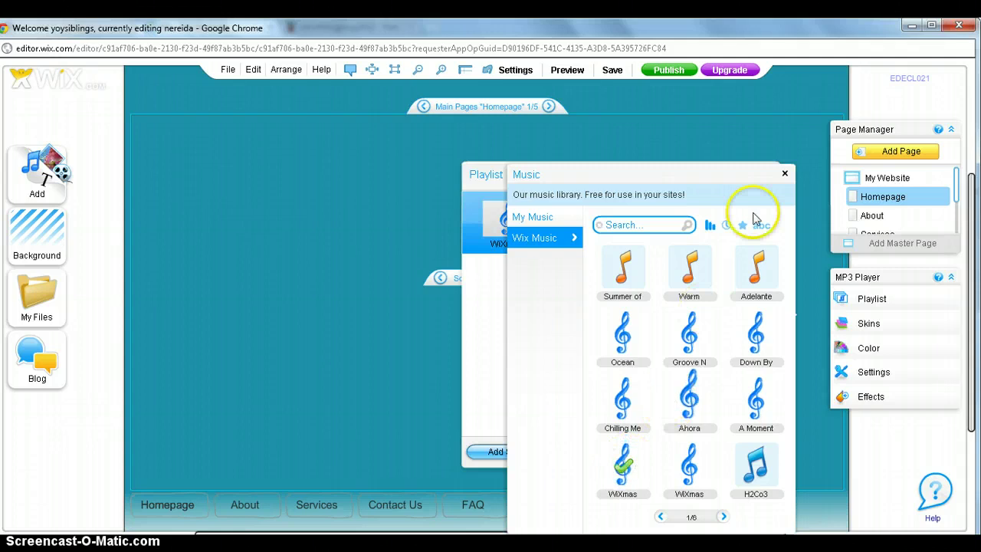
click(785, 174)
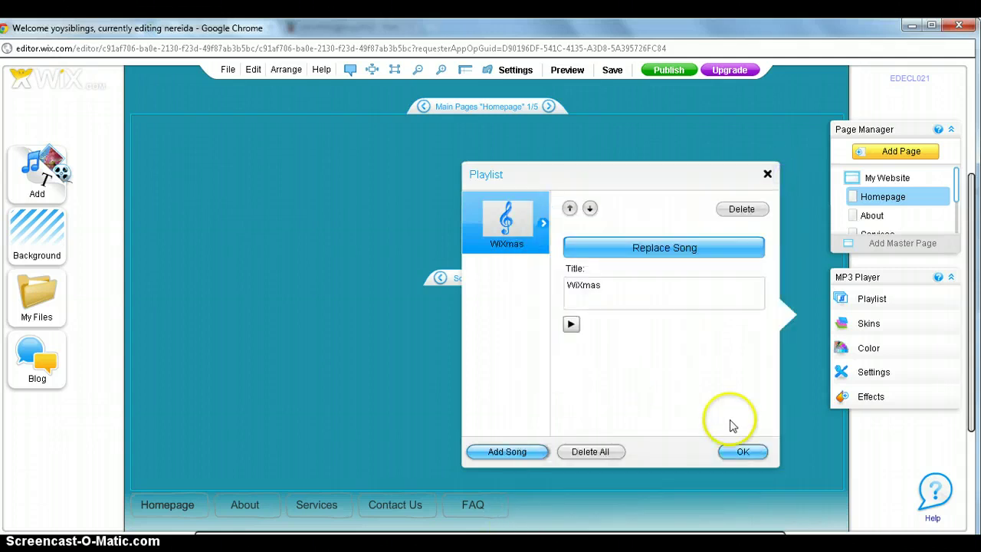
click(736, 454)
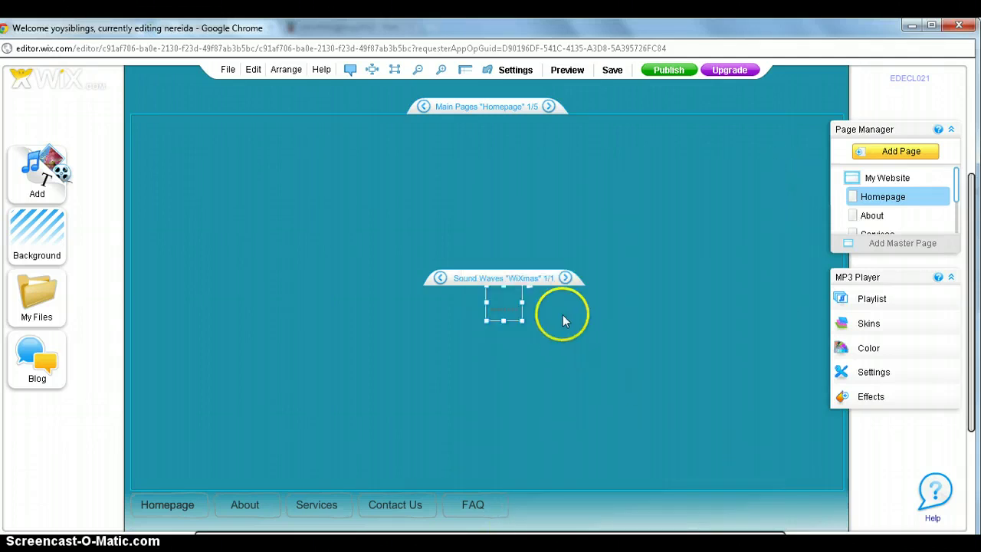
Replace the music player's Sound Waves skin with the Geometric skin.
click(533, 292)
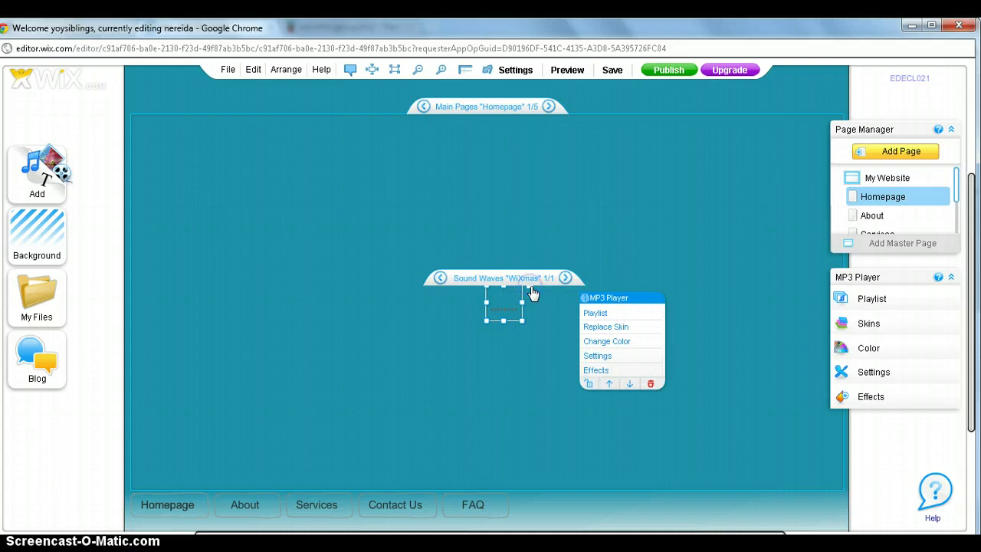
click(592, 329)
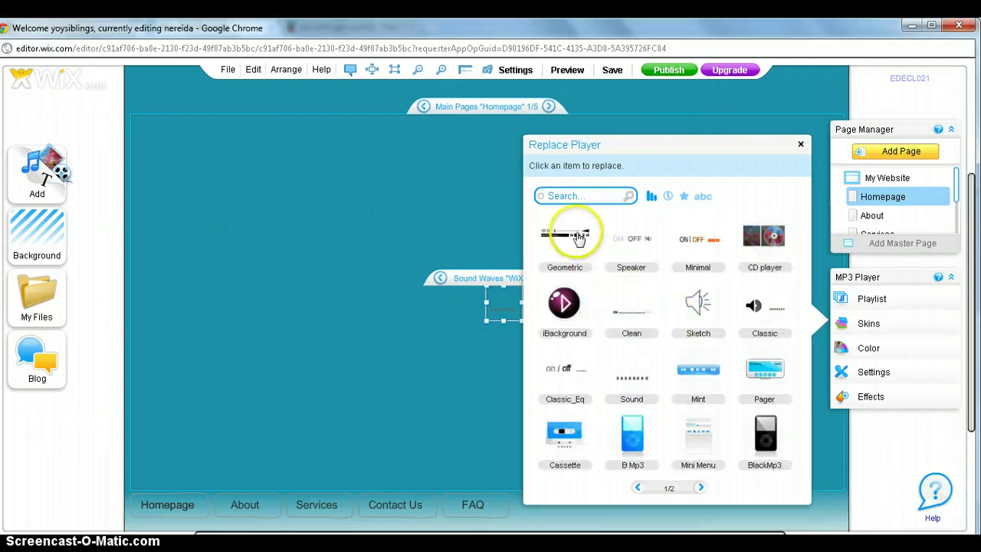
click(578, 239)
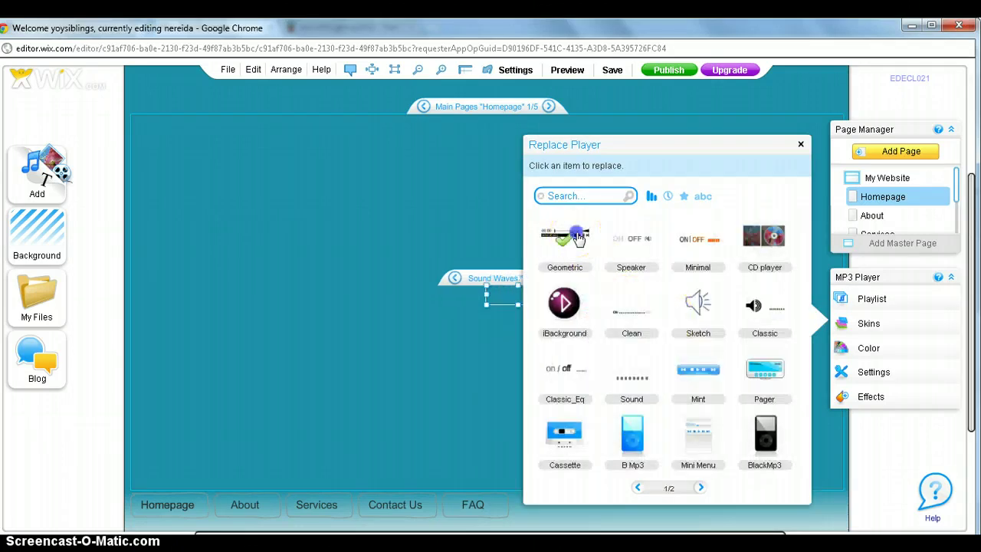
click(802, 143)
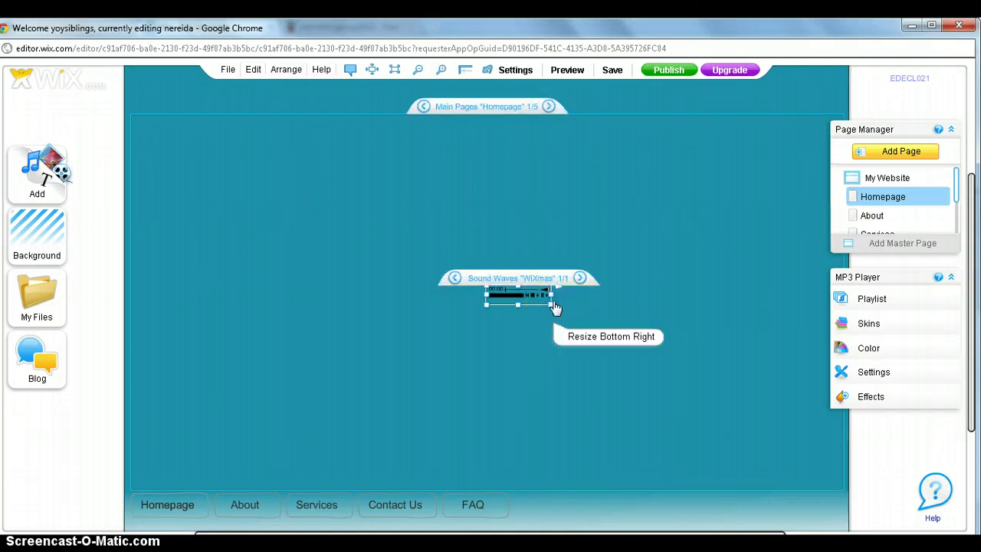
click(563, 288)
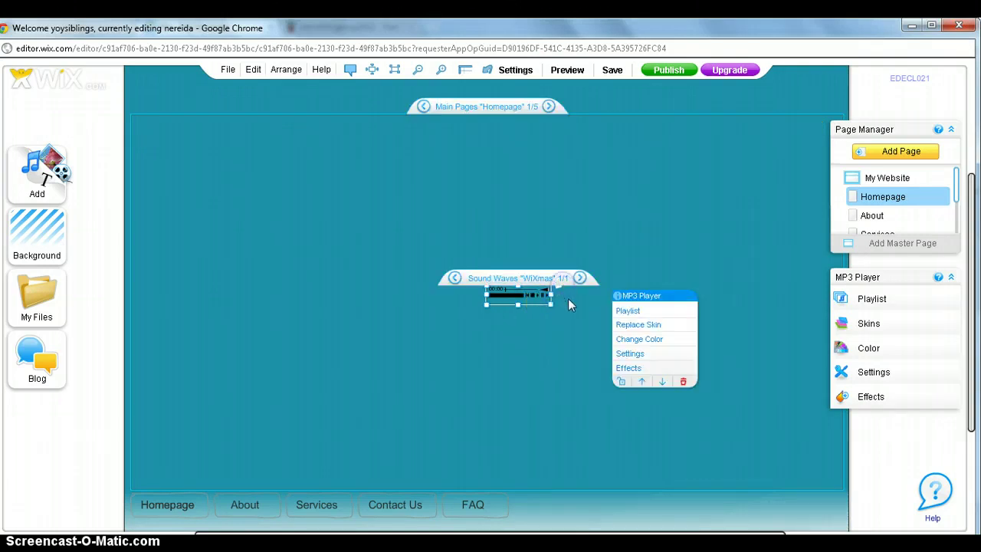
Change the WiXmas player's colour from black to red (#E81E1A).
click(648, 345)
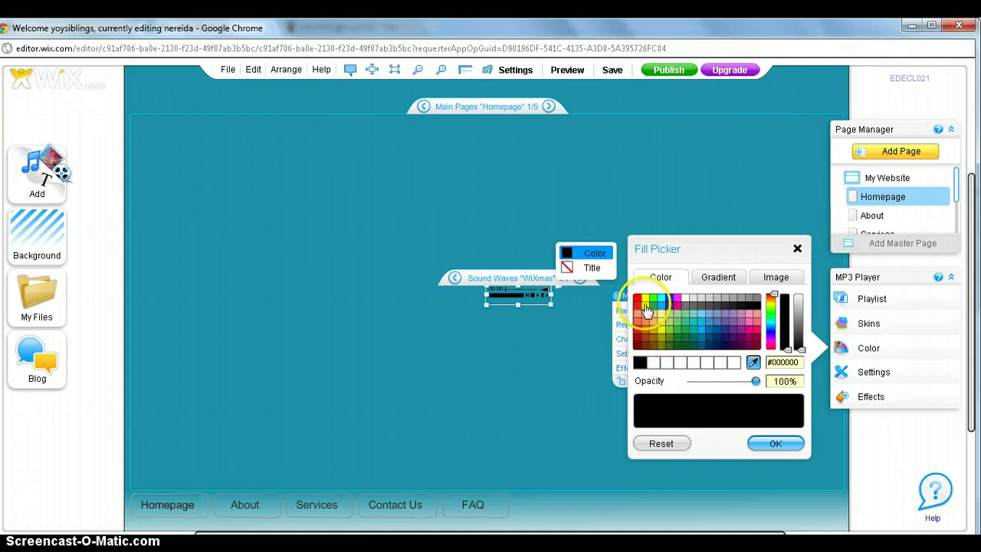
click(638, 303)
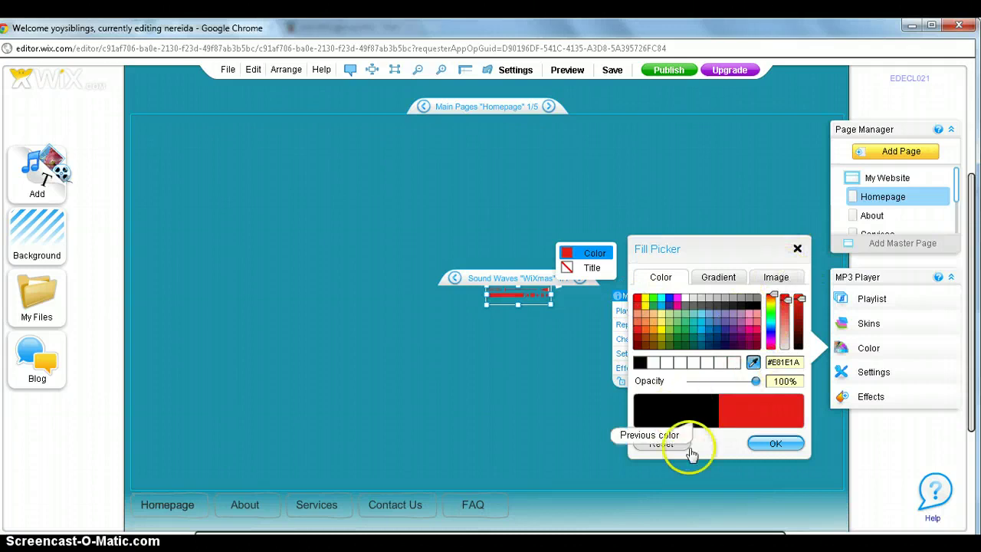
click(776, 444)
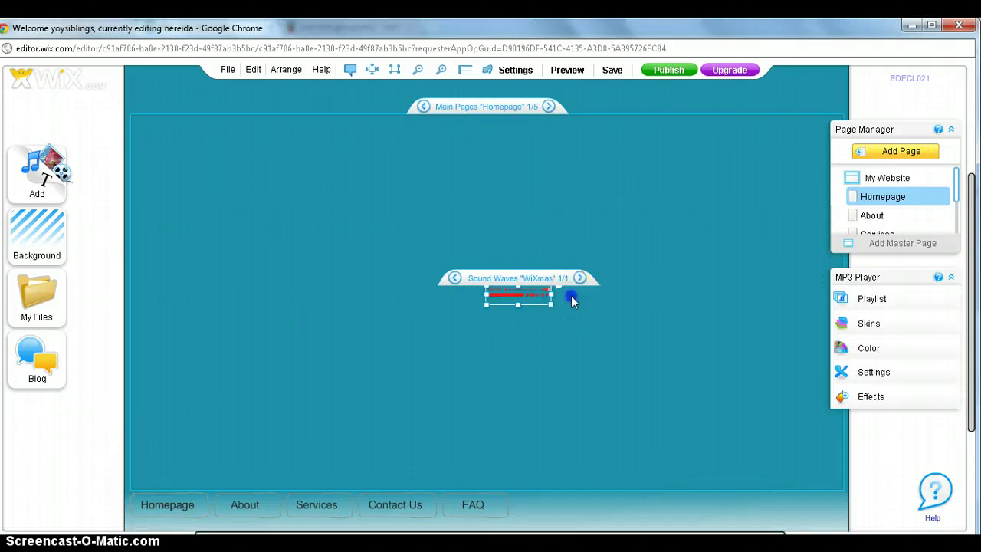
click(571, 296)
click(549, 292)
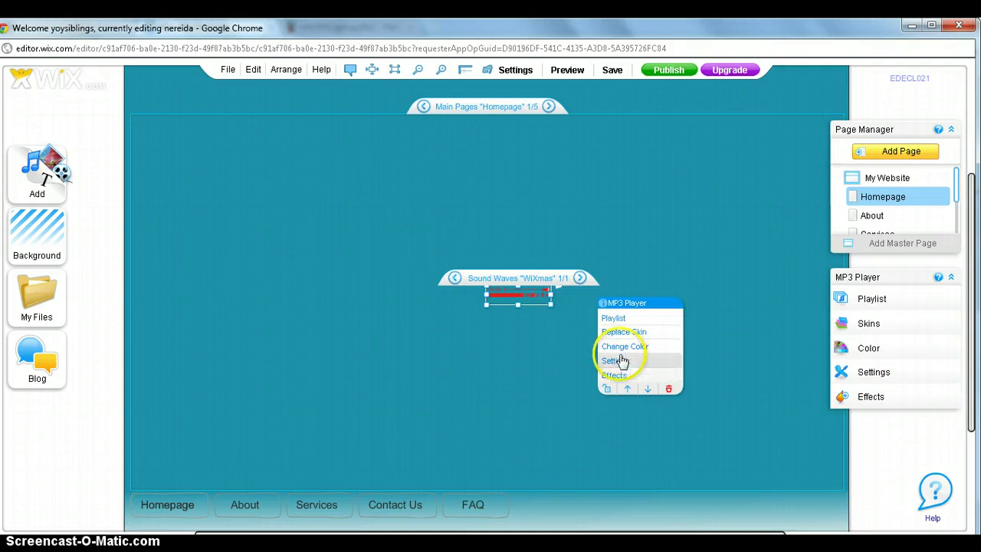
Apply the Cannon Emitter effect to the player, set to emit Star particles.
click(618, 375)
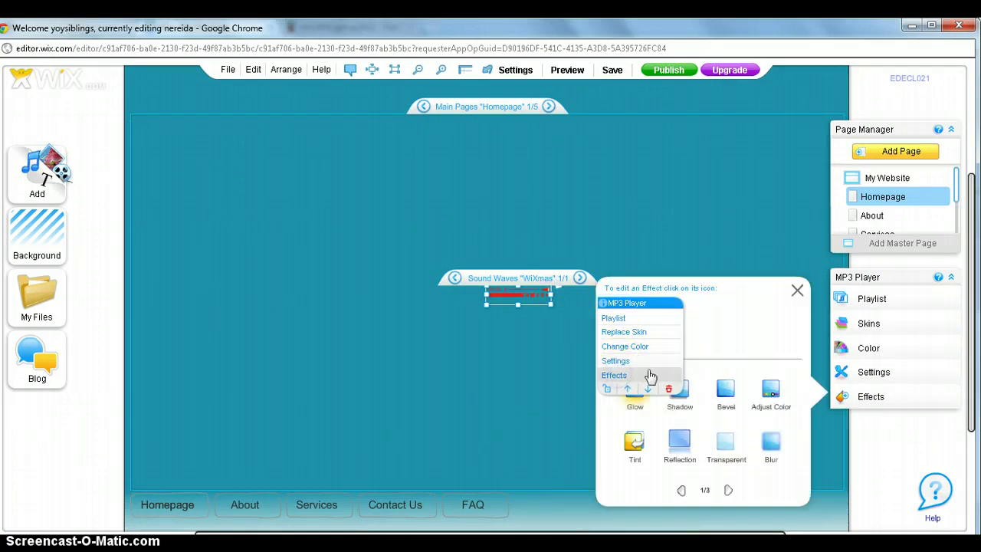
click(730, 491)
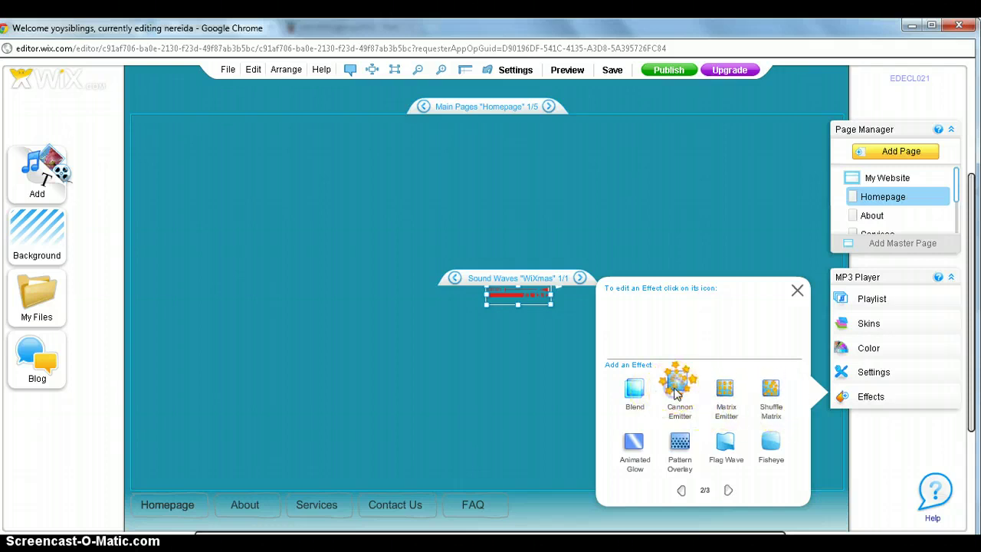
click(676, 393)
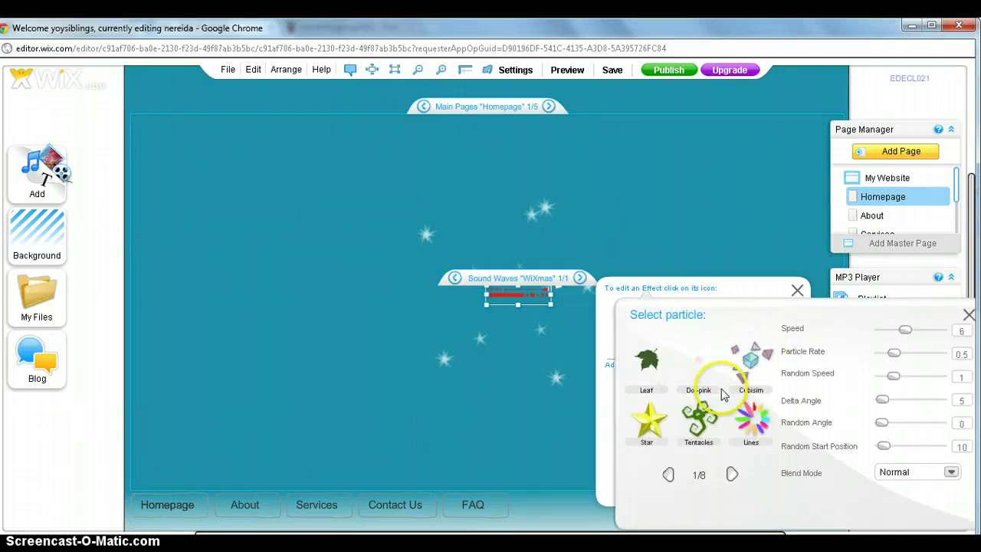
click(648, 418)
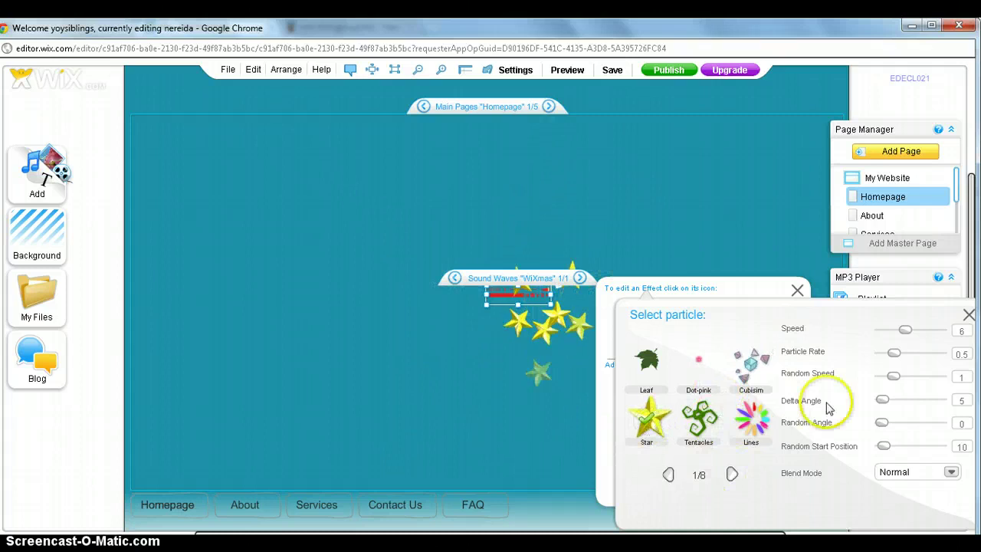
click(969, 314)
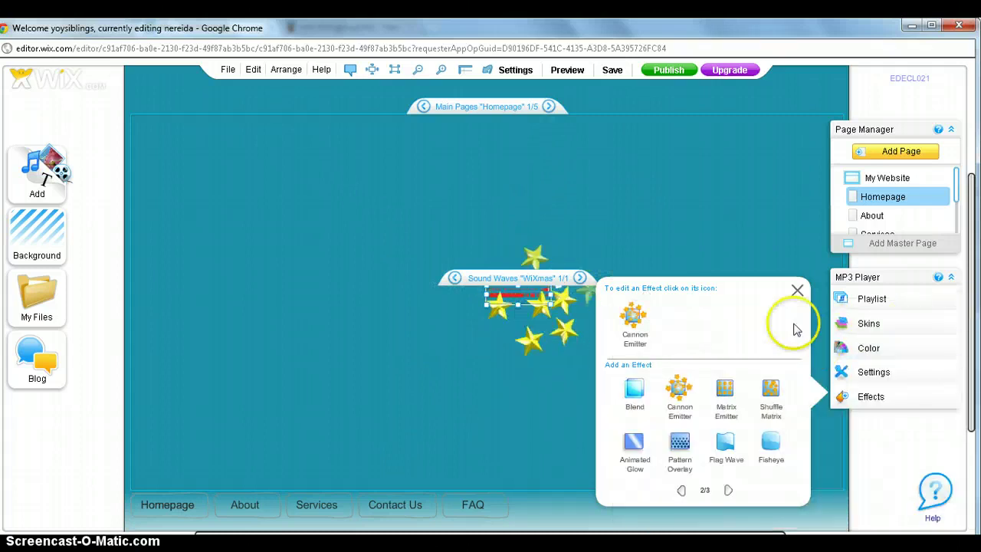
click(797, 289)
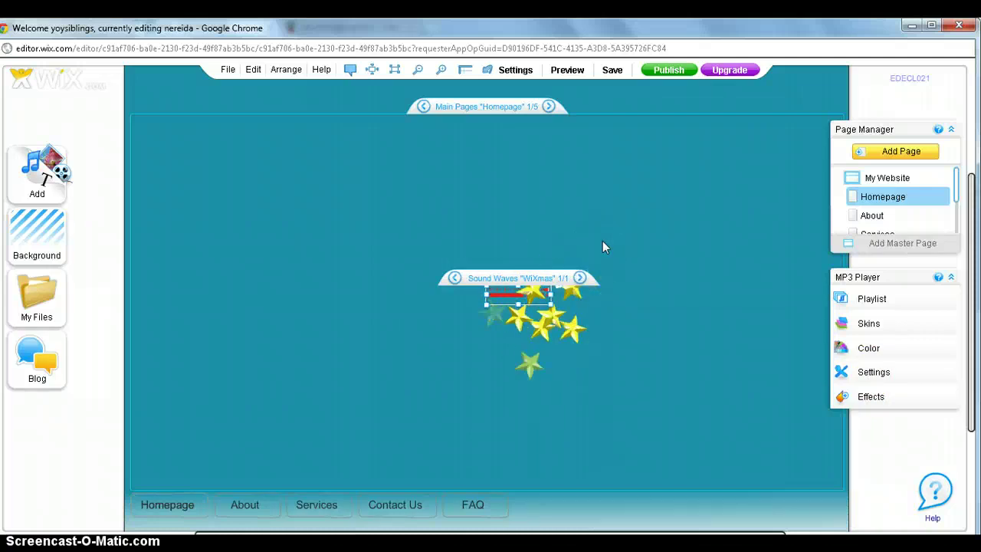
click(341, 345)
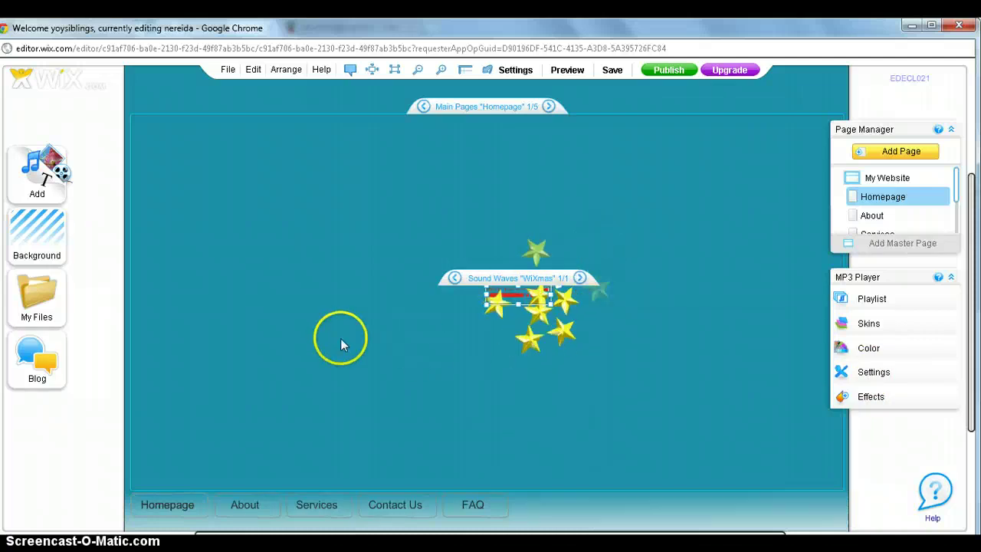